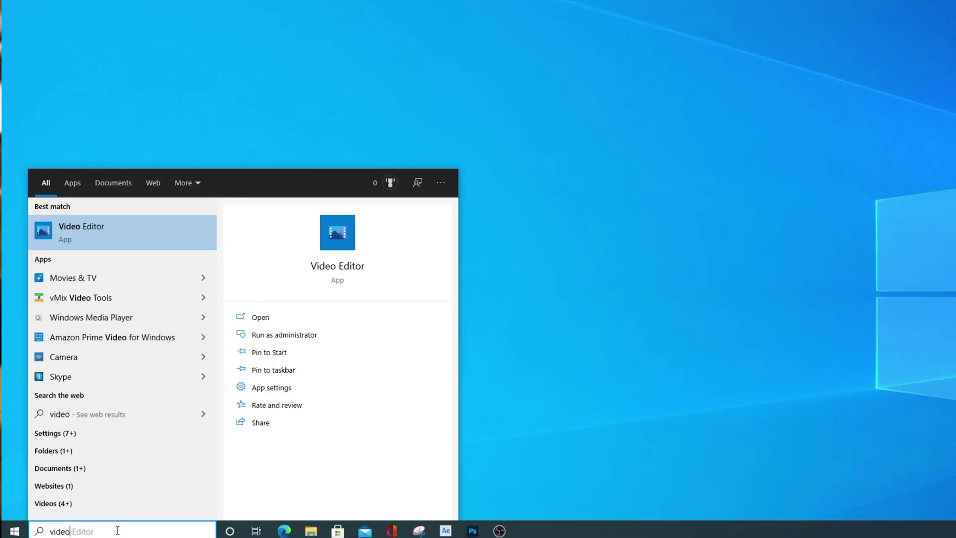
# Launch Video Editor from the Start menu's best-match search result
pyautogui.click(94, 227)
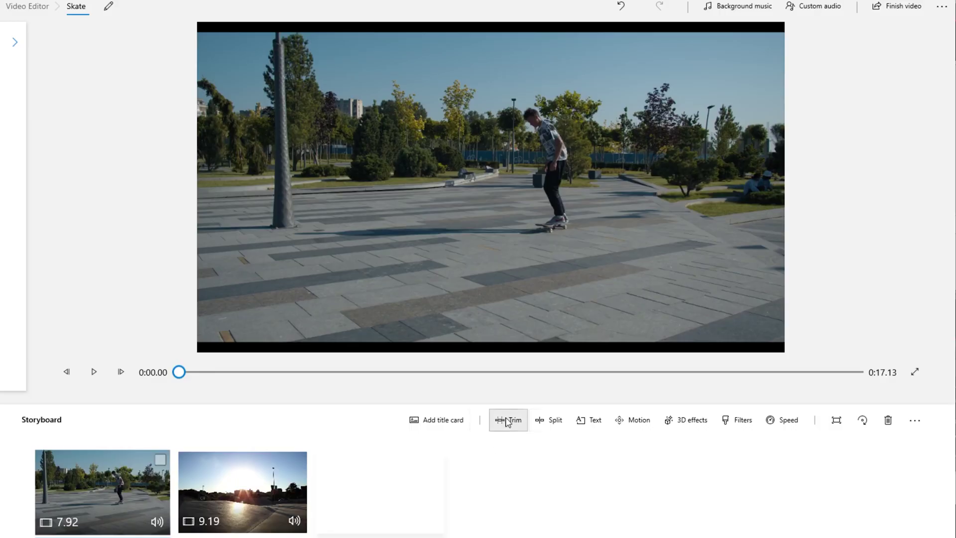
# Trim both the opening and the ending off the skate clip
pyautogui.click(506, 421)
pyautogui.moveTo(151, 501); pyautogui.dragTo(271, 504)
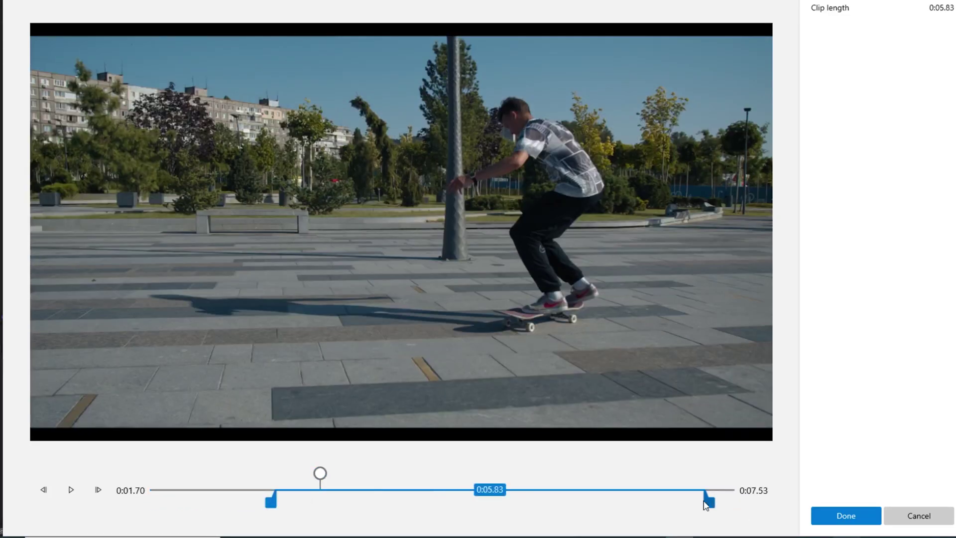
pyautogui.moveTo(706, 505); pyautogui.dragTo(405, 503)
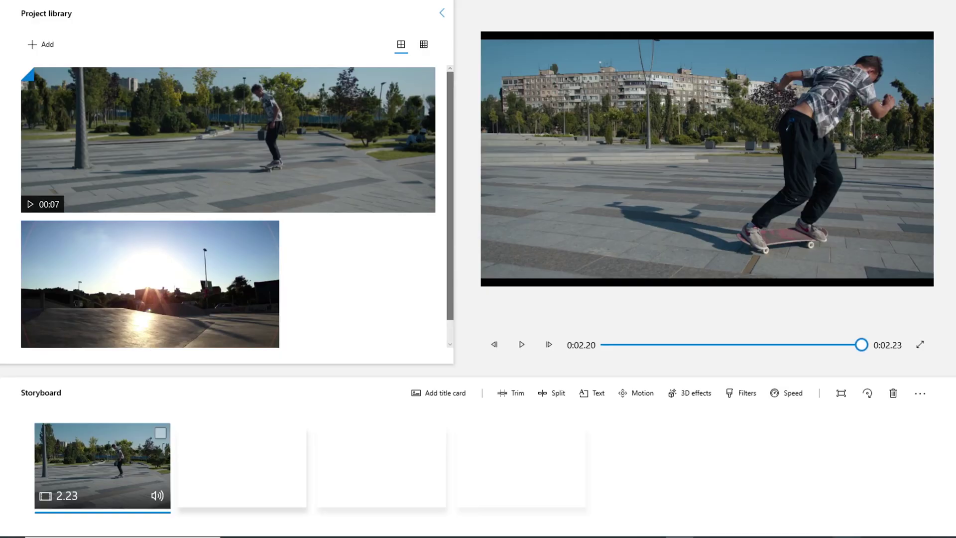
# Add the sunset skatepark clip second in the storyboard and play back the edit
pyautogui.moveTo(224, 324); pyautogui.dragTo(252, 482)
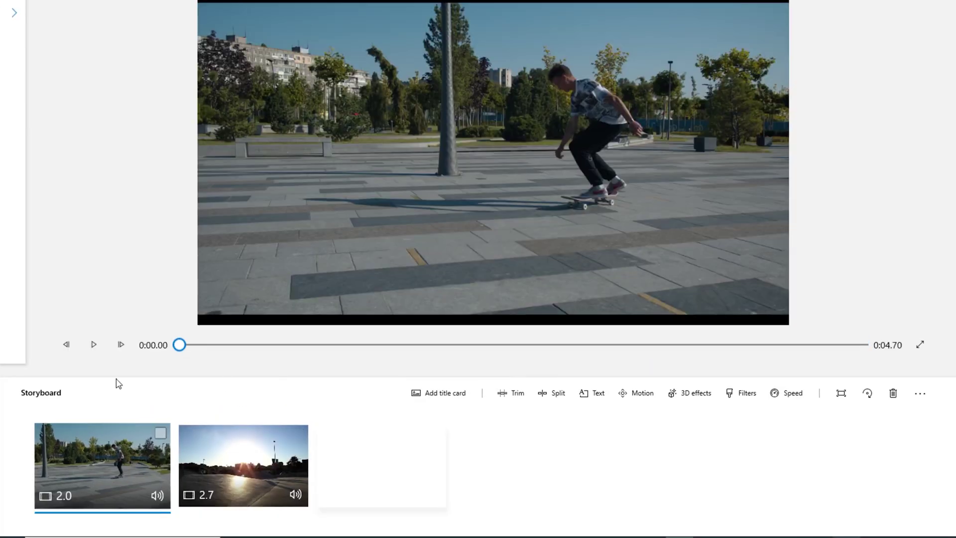
pyautogui.click(93, 345)
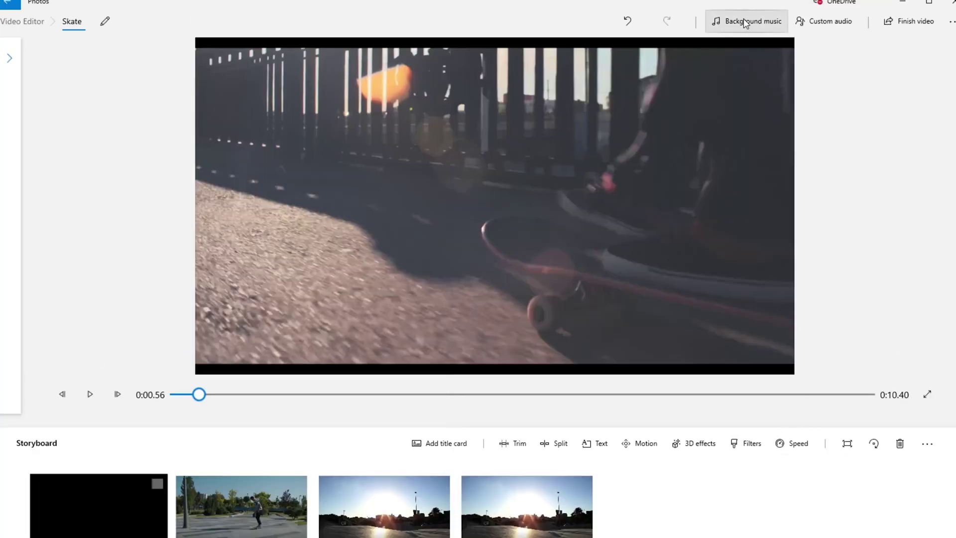
pyautogui.click(742, 19)
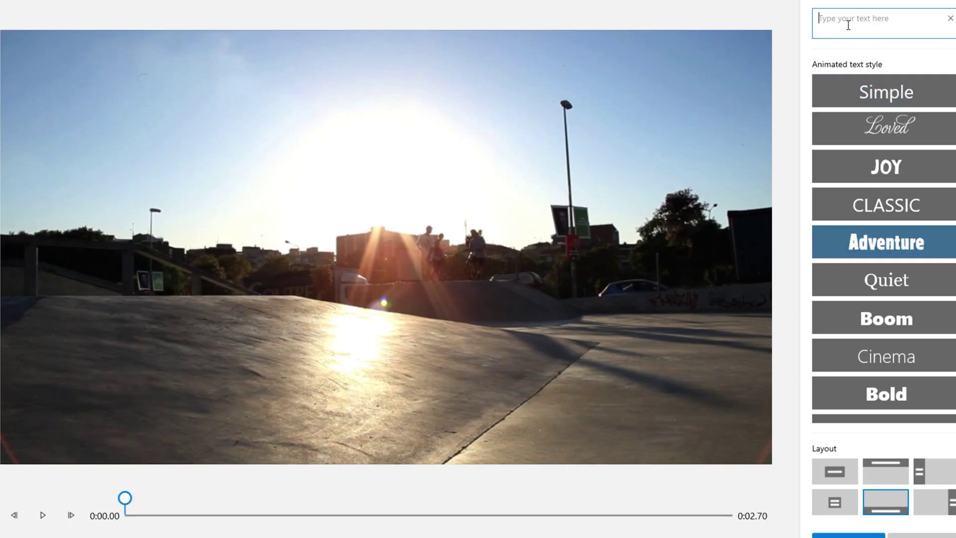
# Put a large centred 'Summer Games' title on the sunset clip, then replay from the first clip
pyautogui.write('Summer')
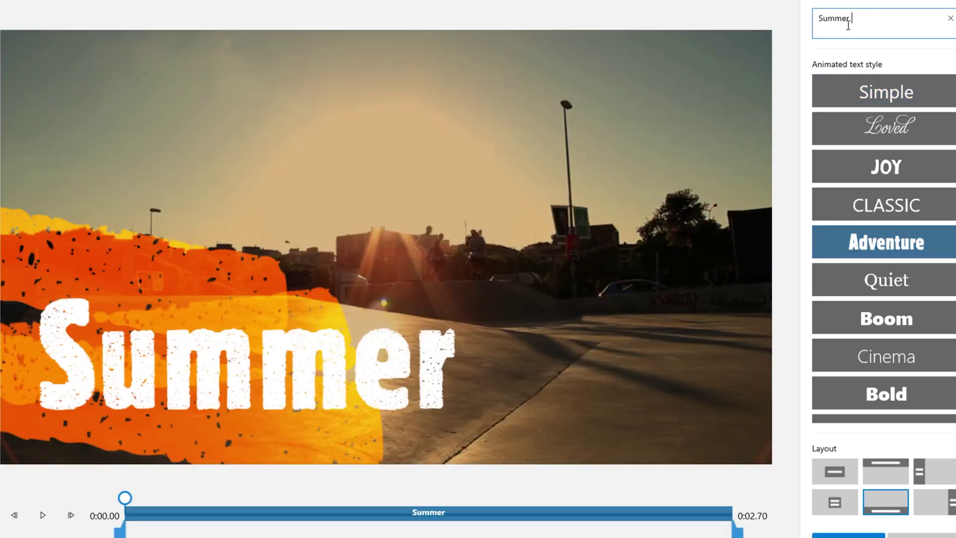
pyautogui.write(' Games')
pyautogui.click(833, 478)
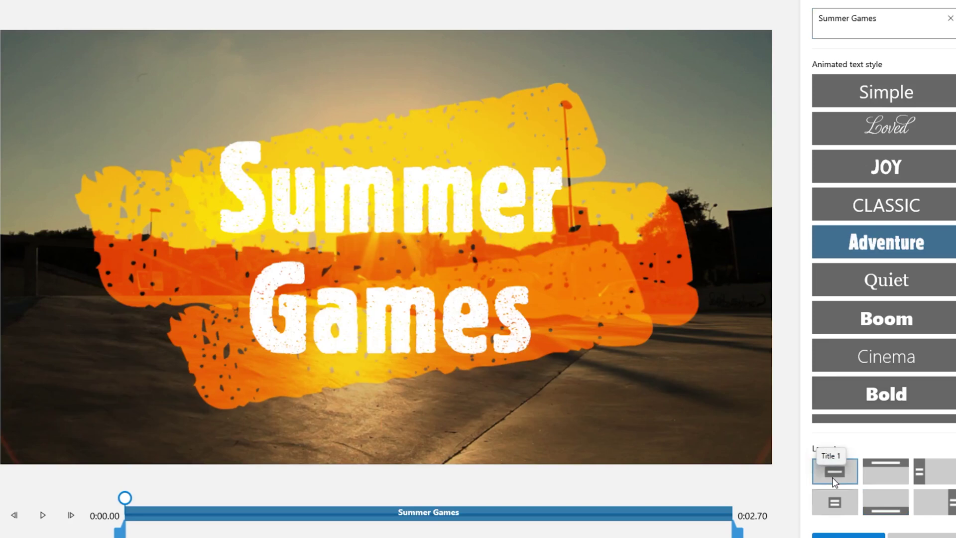
pyautogui.click(848, 535)
pyautogui.click(40, 495)
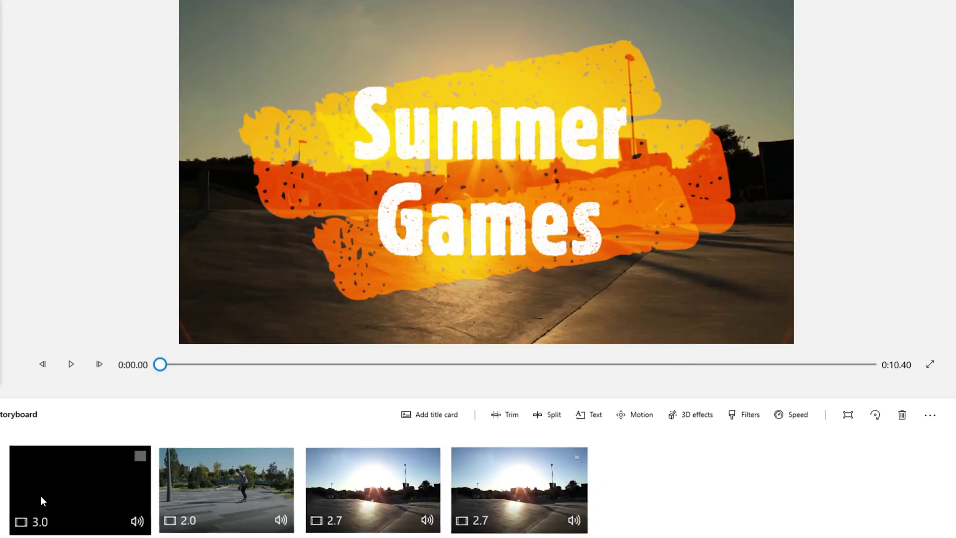
pyautogui.click(71, 364)
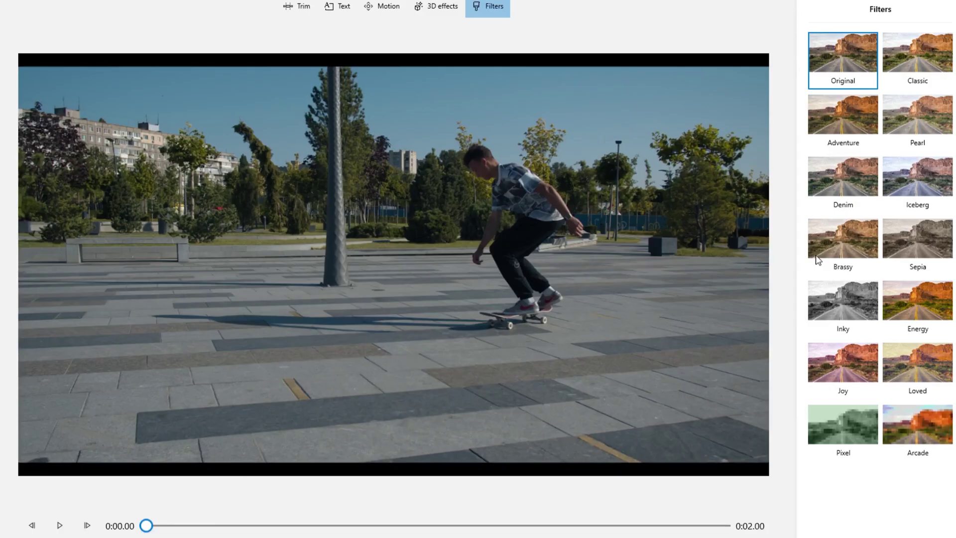
# Try the Adventure, Joy and Iceberg filters, settle on Brassy, and speed the clip to 1.5x
pyautogui.click(860, 124)
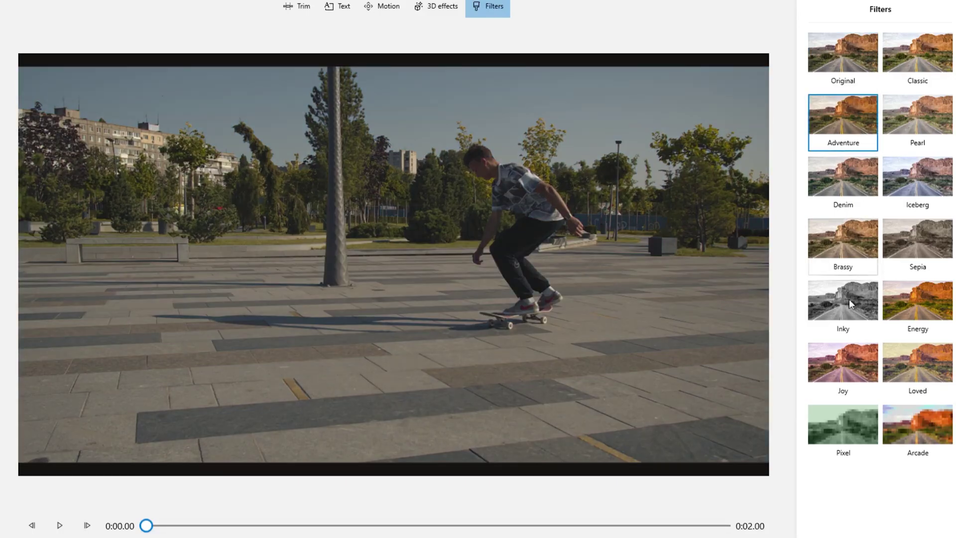
pyautogui.click(856, 369)
pyautogui.click(926, 169)
pyautogui.click(837, 239)
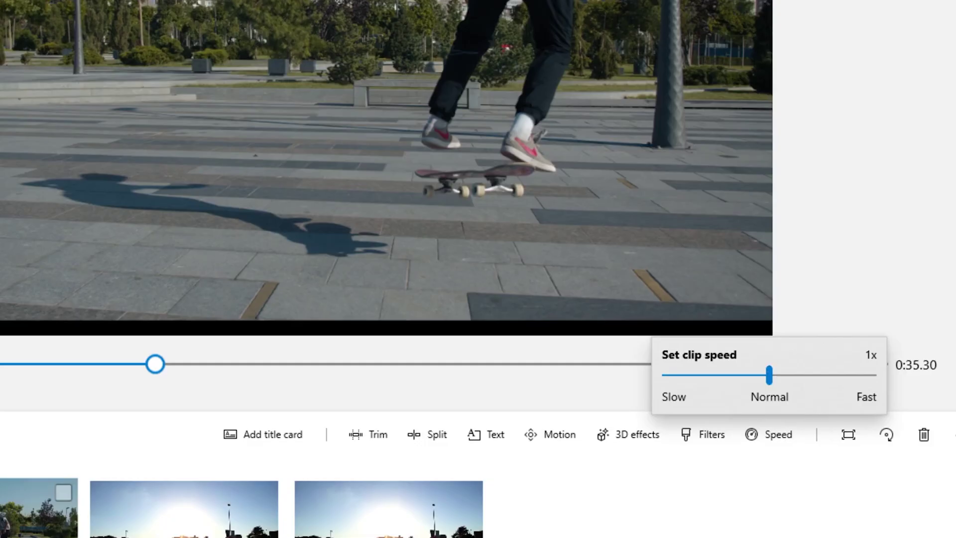
pyautogui.moveTo(693, 377); pyautogui.dragTo(805, 382)
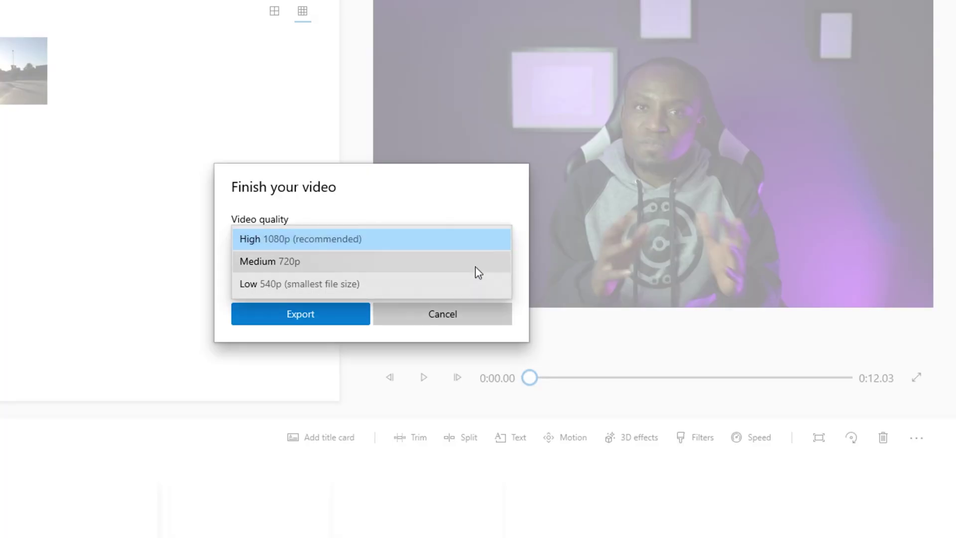
# Choose High 1080p (recommended) as the export video quality
pyautogui.click(496, 205)
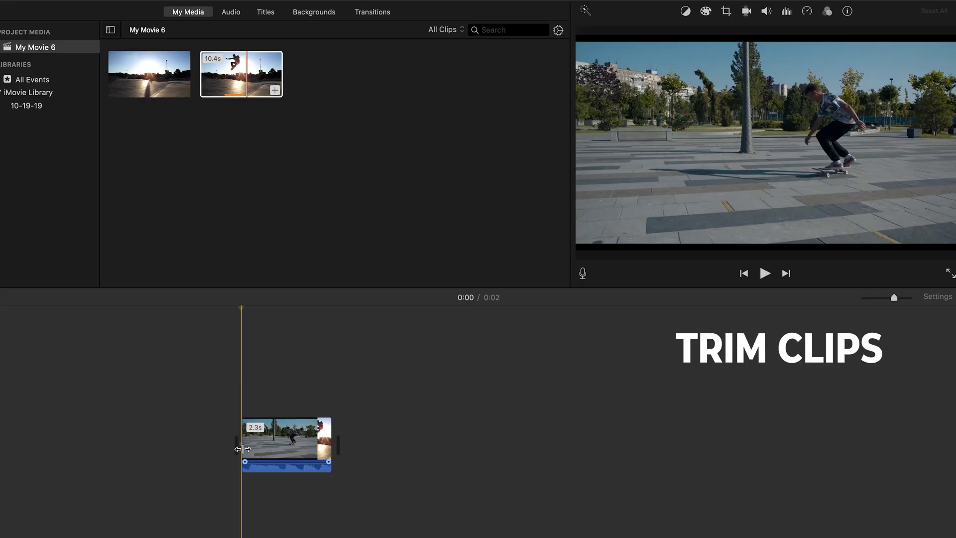
# Trim the start of the timeline clip and drag the sunset clip in after it
pyautogui.moveTo(241, 449); pyautogui.dragTo(263, 449)
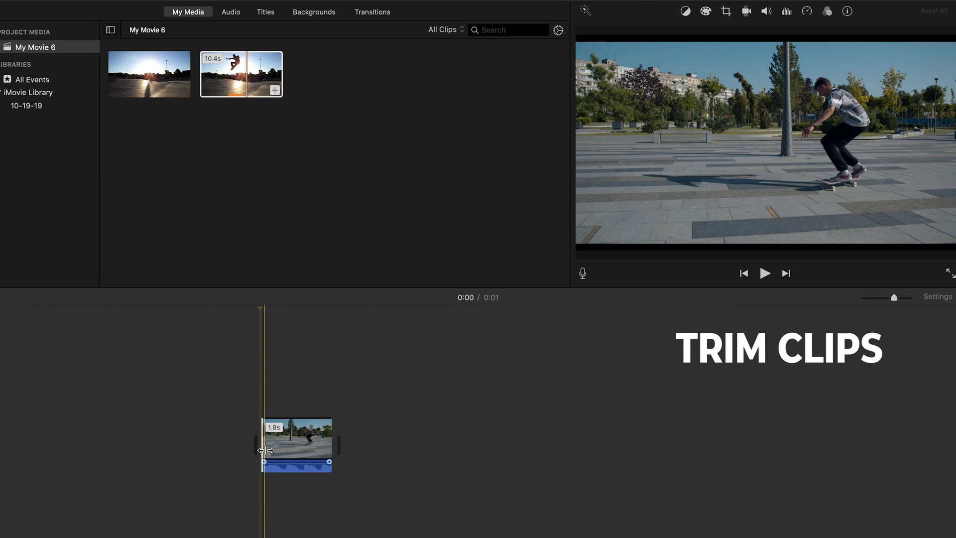
pyautogui.moveTo(177, 95); pyautogui.dragTo(383, 403)
pyautogui.moveTo(347, 450); pyautogui.dragTo(347, 451)
# Browse the available iMovie title styles
pyautogui.click(265, 11)
pyautogui.scroll(-3, 277, 177)
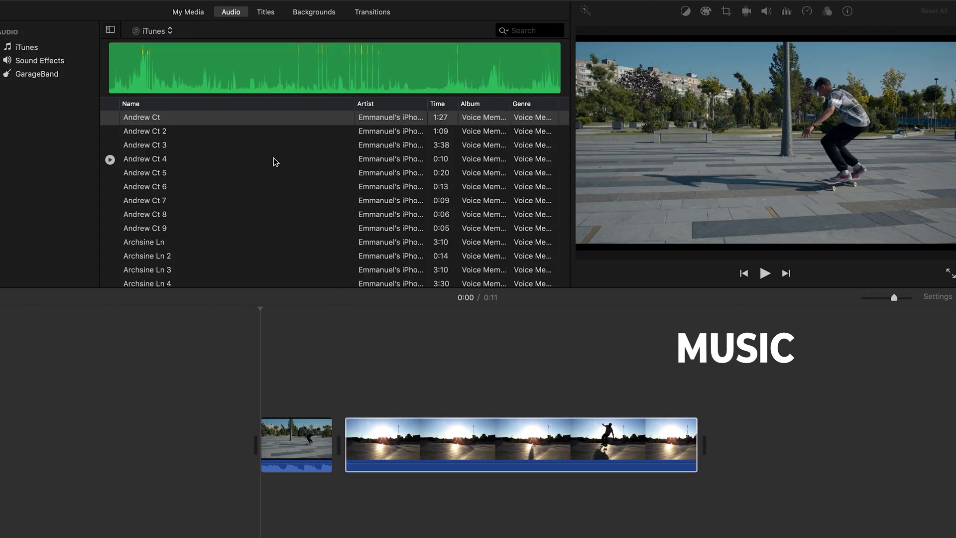
pyautogui.scroll(-10, 275, 159)
pyautogui.scroll(5, 274, 160)
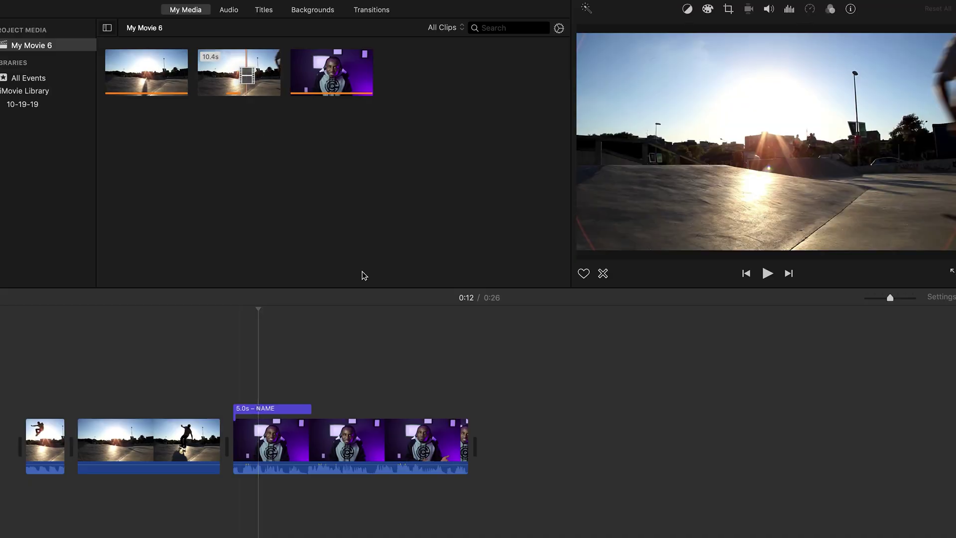
# Add the graduate clip to the timeline and preview it
pyautogui.moveTo(240, 72); pyautogui.dragTo(347, 406)
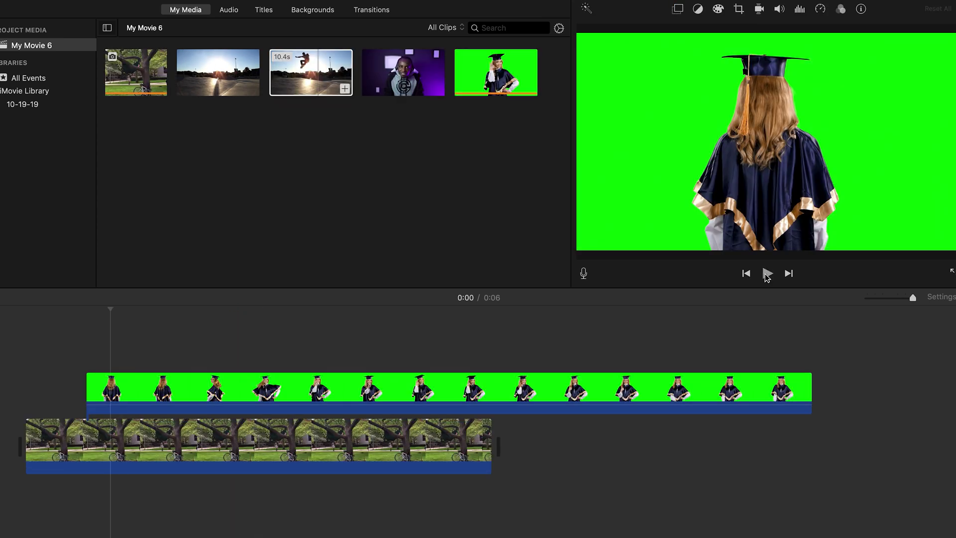
pyautogui.click(766, 274)
pyautogui.press('space')
# Apply Green/Blue Screen to the graduate clip and play the composited result
pyautogui.click(678, 9)
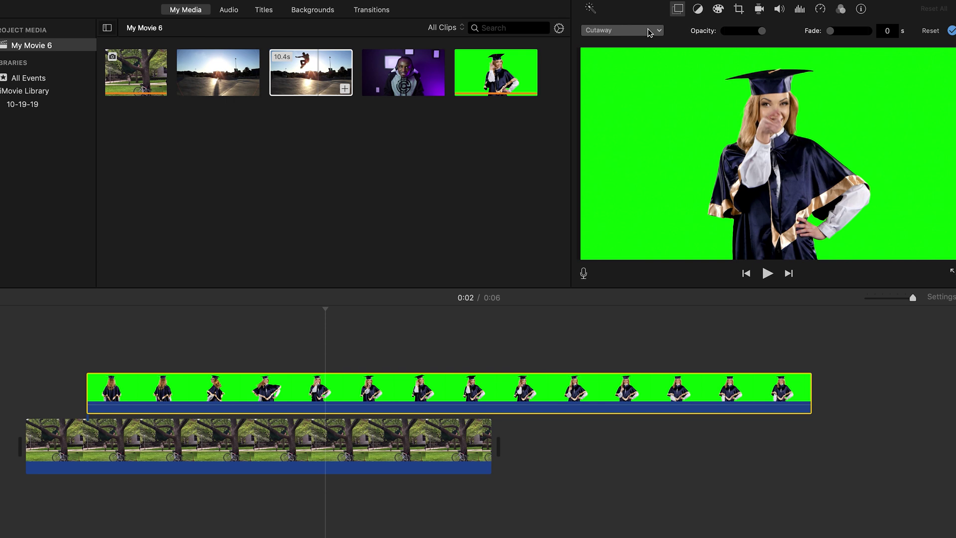
pyautogui.click(632, 54)
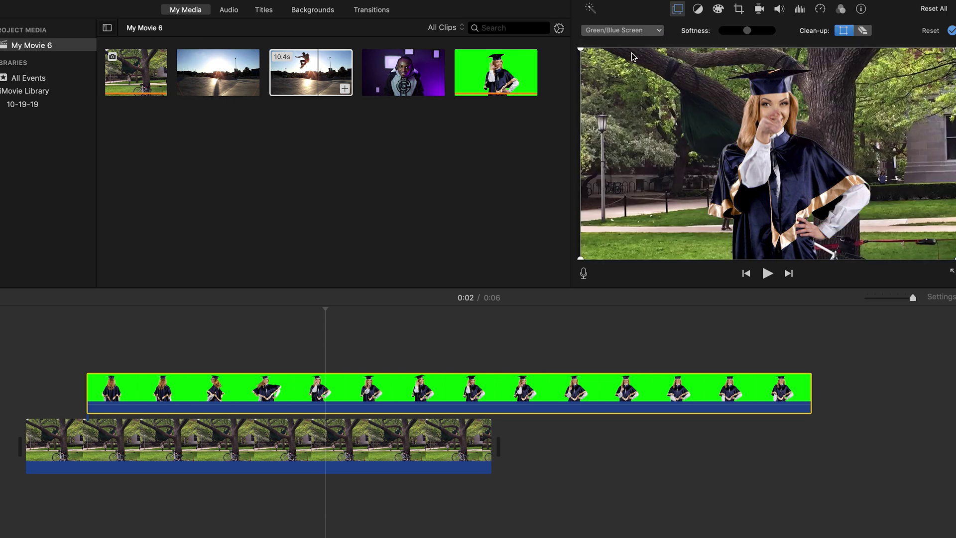
pyautogui.click(148, 348)
pyautogui.press('space')
pyautogui.press('space')
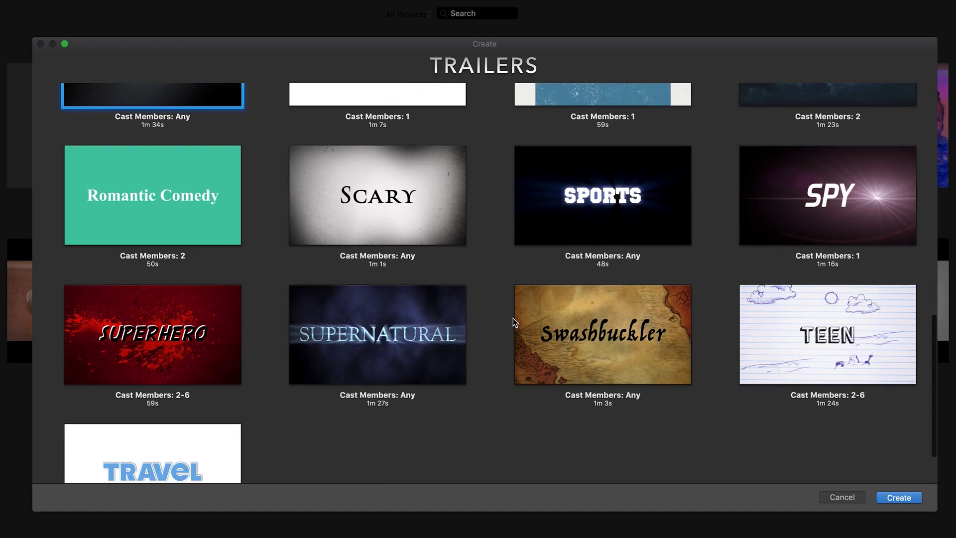
pyautogui.scroll(-2, 514, 322)
pyautogui.scroll(5, 513, 318)
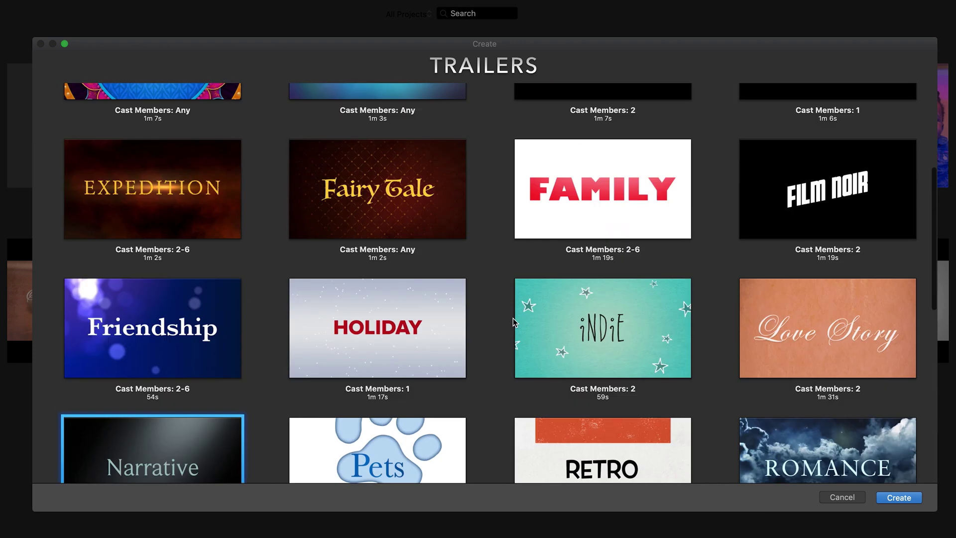
# Pick the Adventure trailer template
pyautogui.click(602, 143)
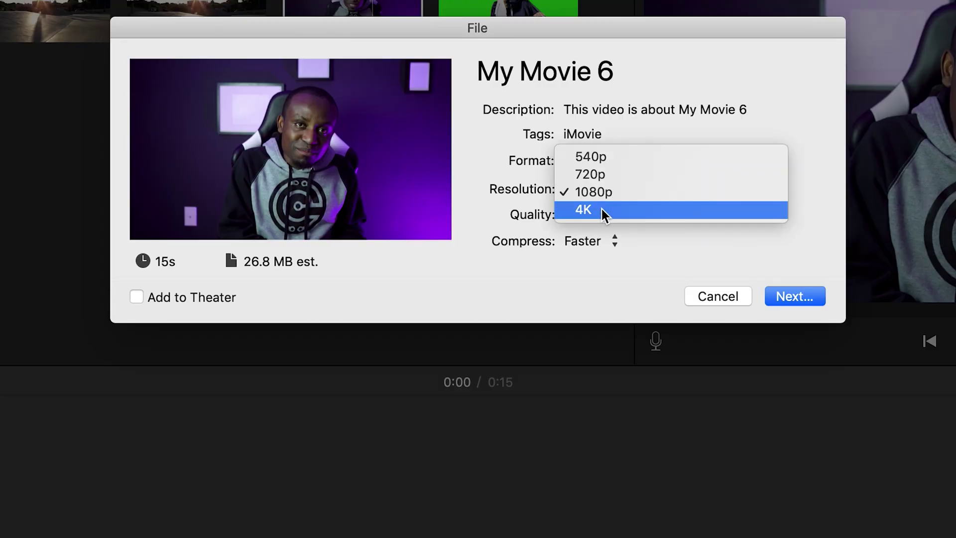
# Choose 4K in the export Resolution popup, for an estimated 38.9 MB file
pyautogui.click(601, 208)
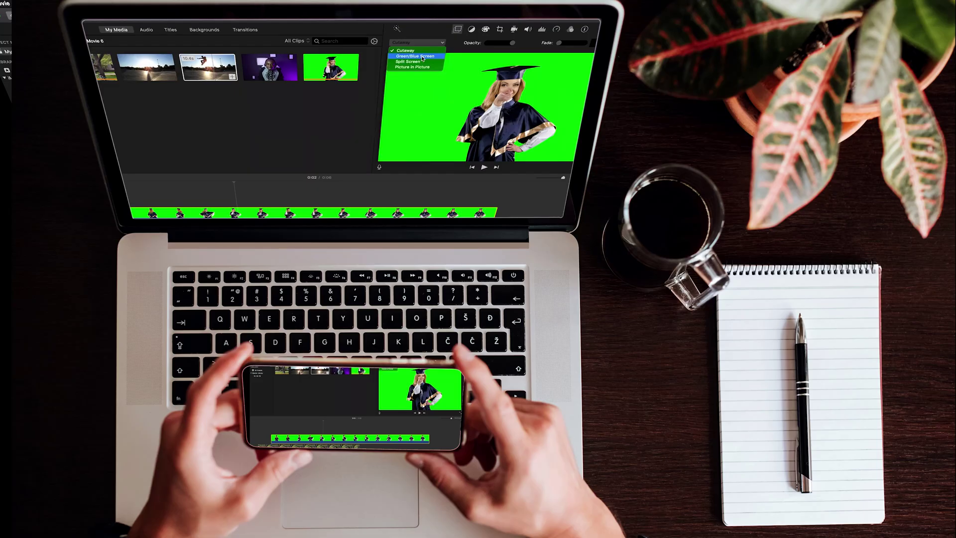
# Dismiss the overlay choices and deselect the clip on the empty timeline
pyautogui.click(422, 56)
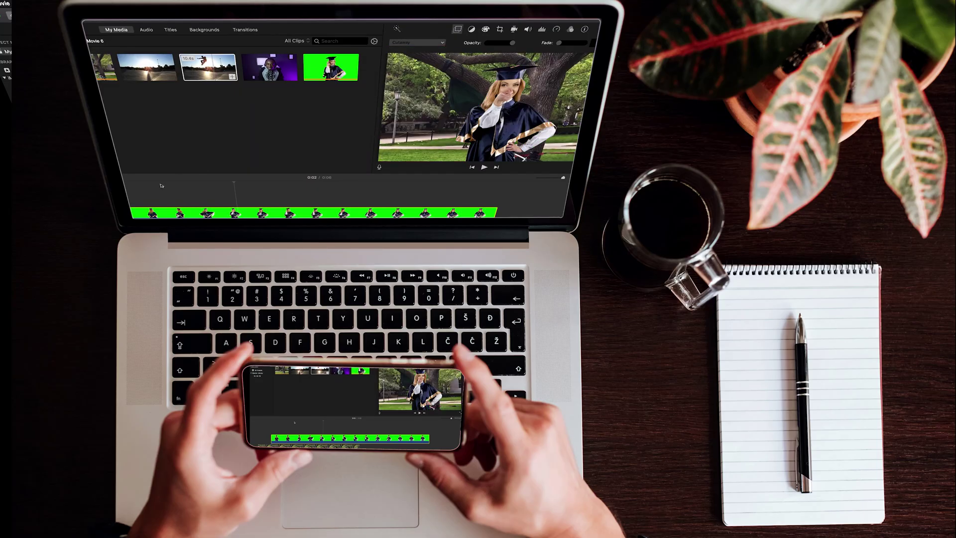
pyautogui.click(139, 196)
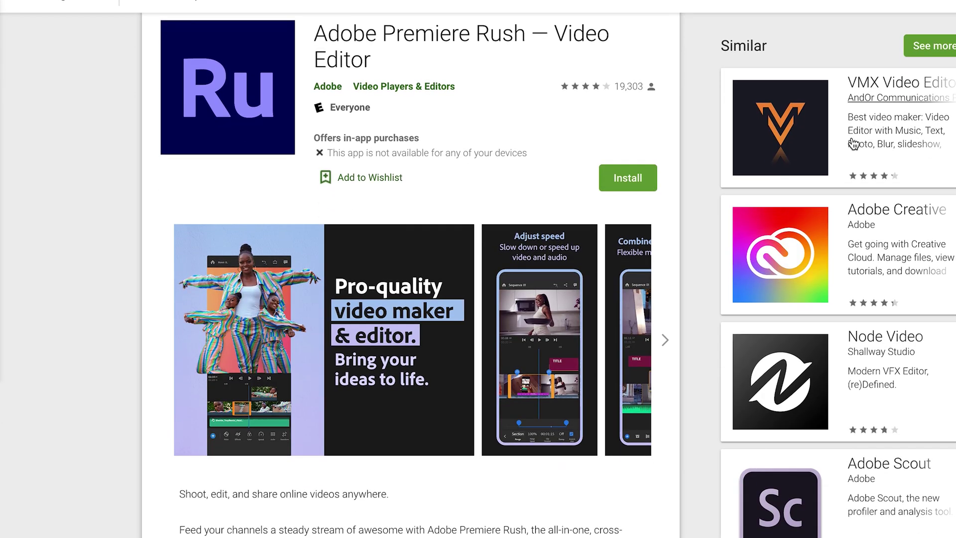
# Open the Boat Trip - Final project and play its 'SNORKELING Episode 13' title in the preview
pyautogui.scroll(-3, 853, 144)
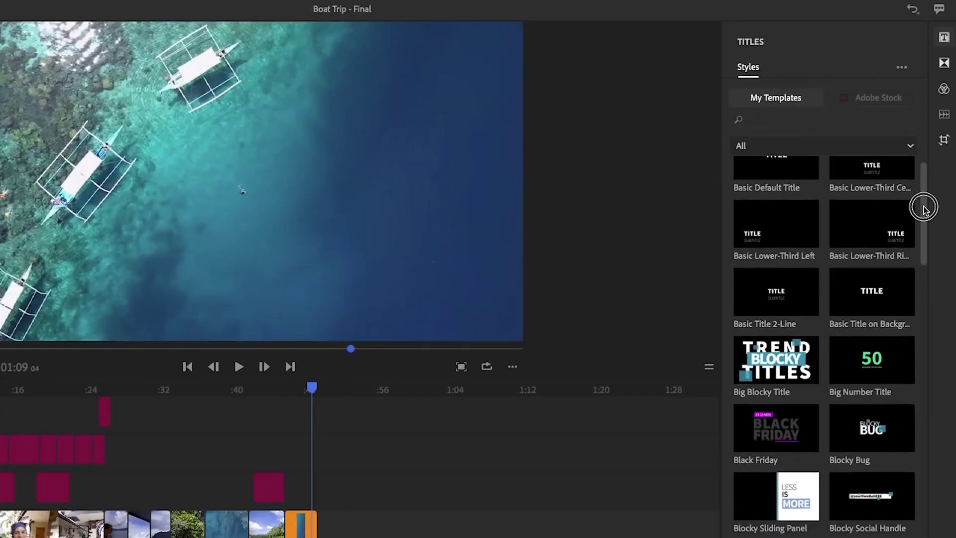
pyautogui.moveTo(924, 204); pyautogui.dragTo(931, 327)
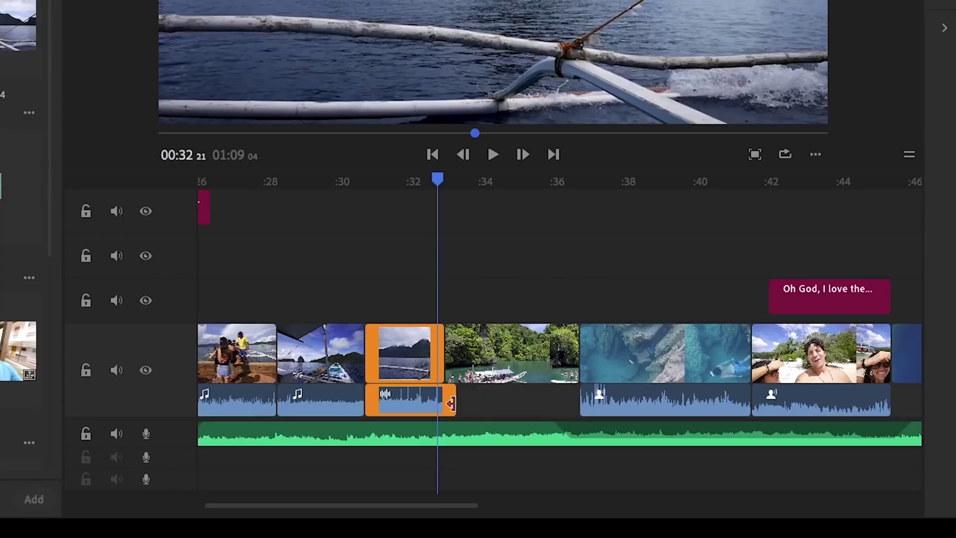
# Extend the orange audio clip, enable Balance sound and Enhance speech, and raise Auto duck Reduce by to 65
pyautogui.moveTo(450, 403); pyautogui.dragTo(480, 401)
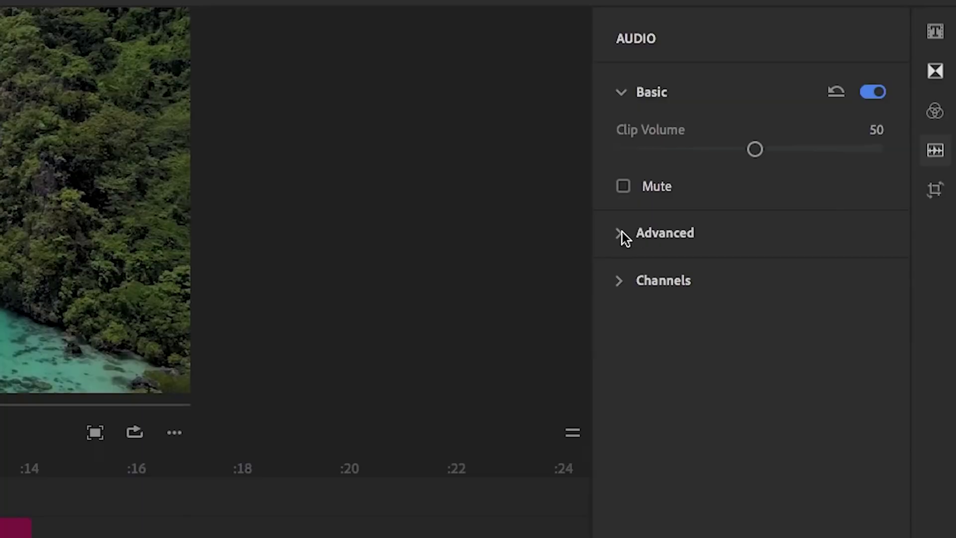
pyautogui.click(622, 231)
pyautogui.click(623, 356)
pyautogui.click(623, 443)
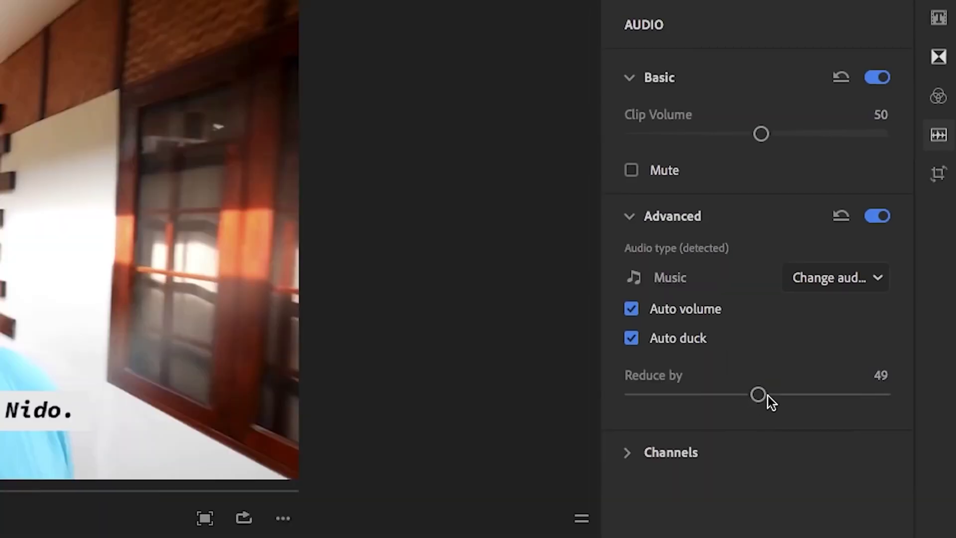
pyautogui.moveTo(768, 395); pyautogui.dragTo(793, 396)
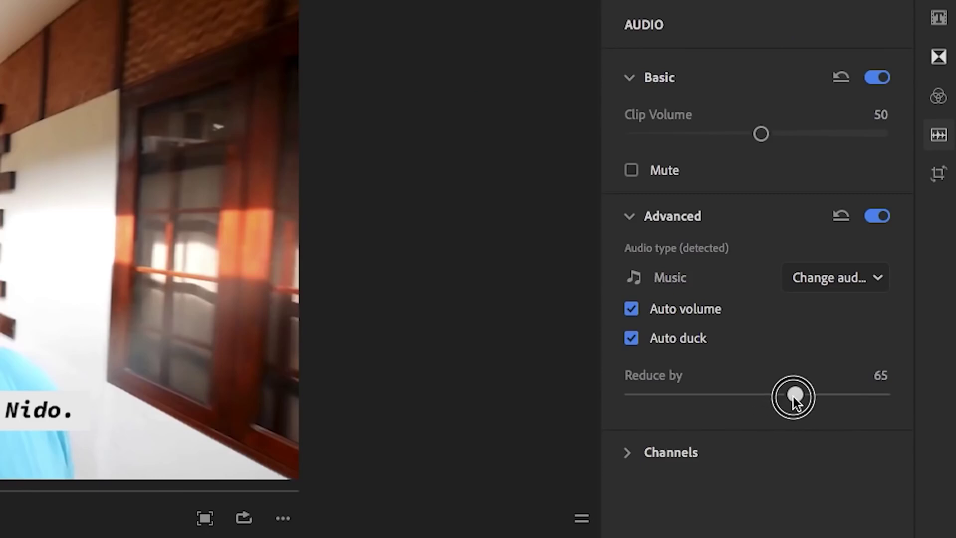